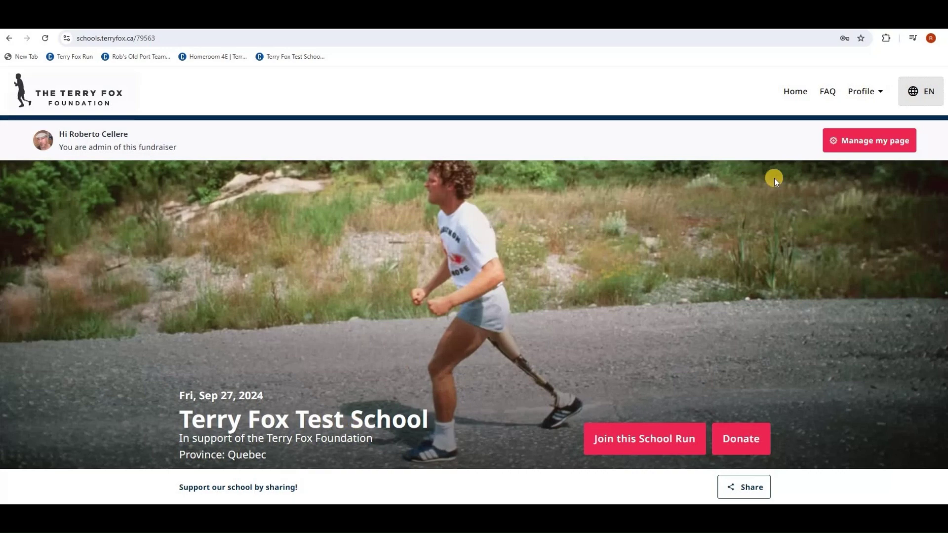
- Go from Manage my page to the test school's Email Supporters section in the admin sidebar
left_click(866, 141)
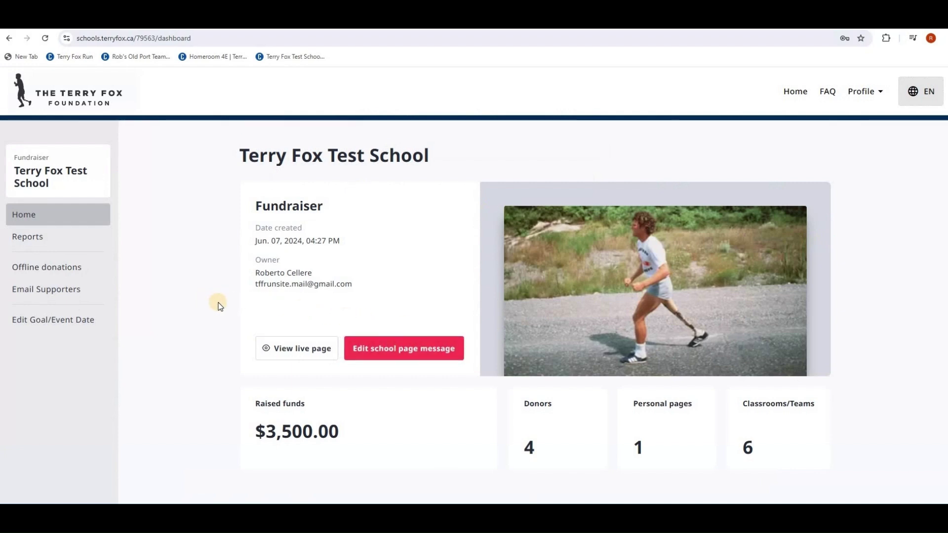
left_click(43, 291)
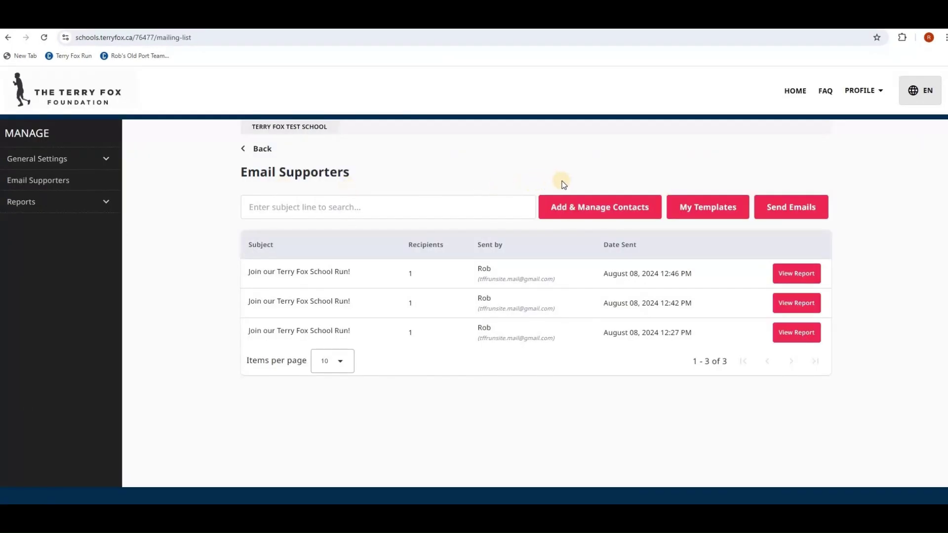
left_click(593, 213)
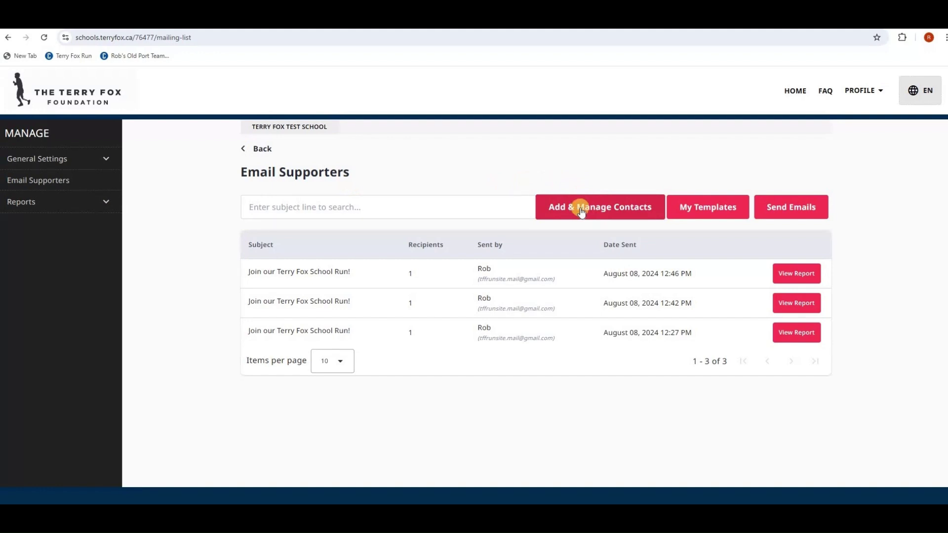
- On Add & Manage Contacts, try and cancel the manual contact form, then reshow Add Contacts options
left_click(597, 208)
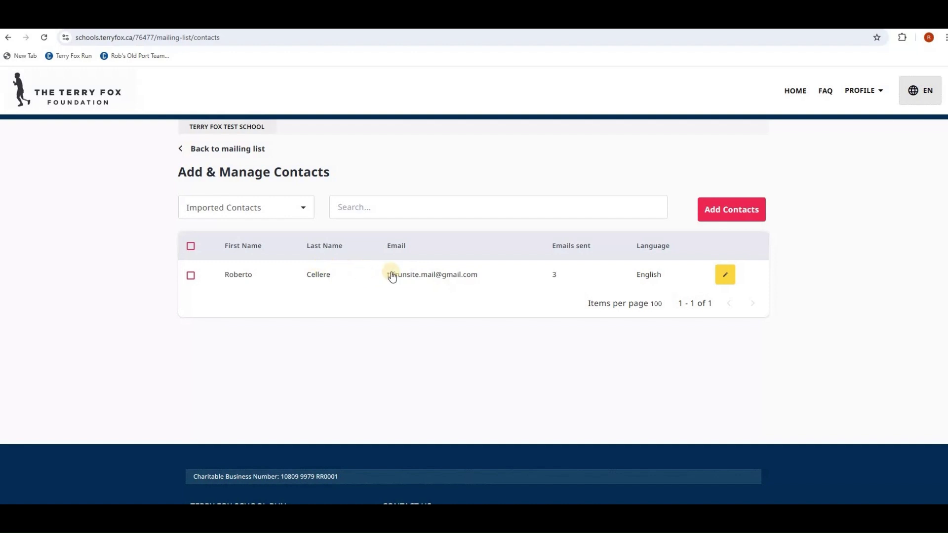
left_click(719, 213)
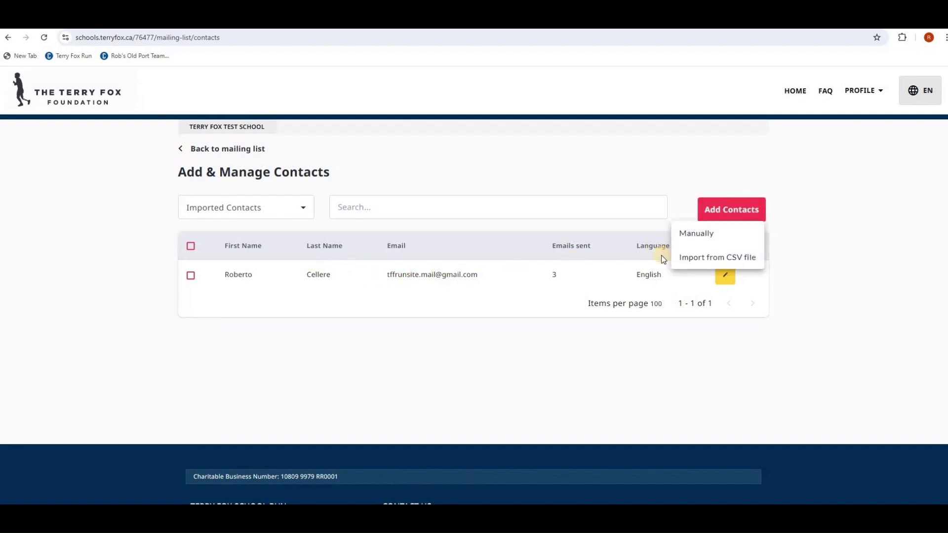
left_click(688, 233)
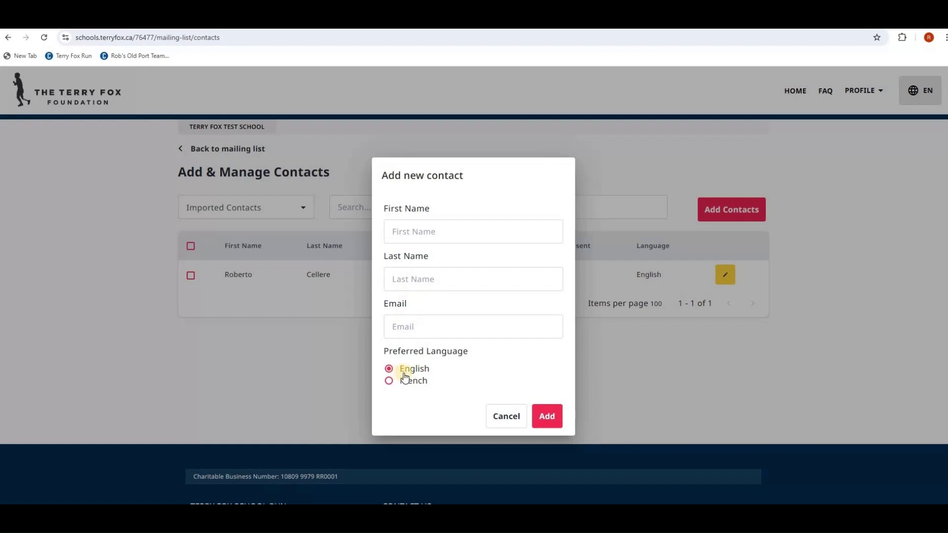
left_click(508, 416)
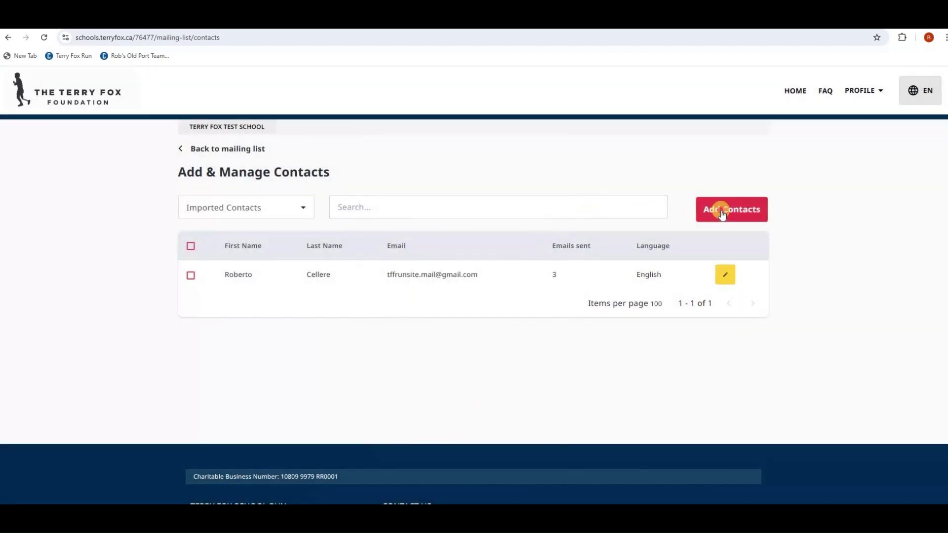
left_click(719, 210)
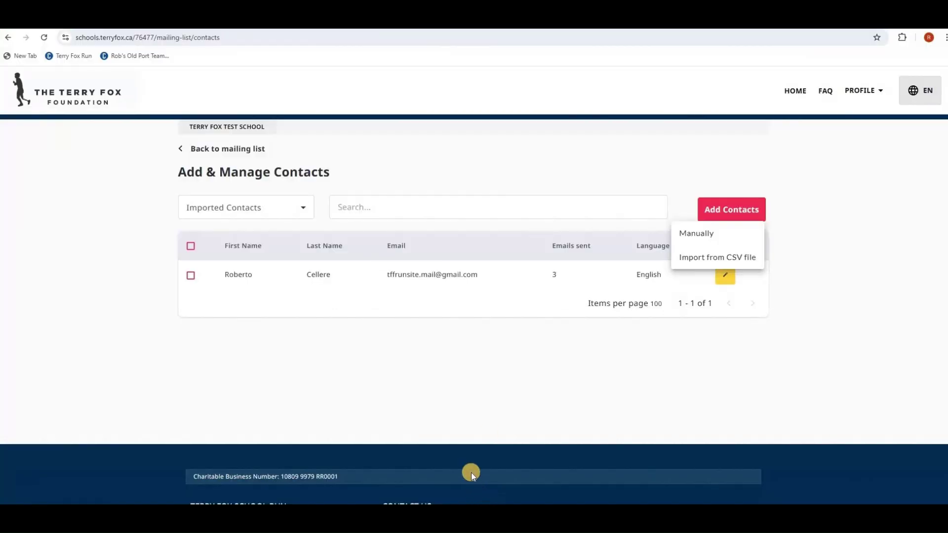
- Upload My Donors 2024.csv through Import from CSV file, preview it, and save the four contacts
left_click(715, 260)
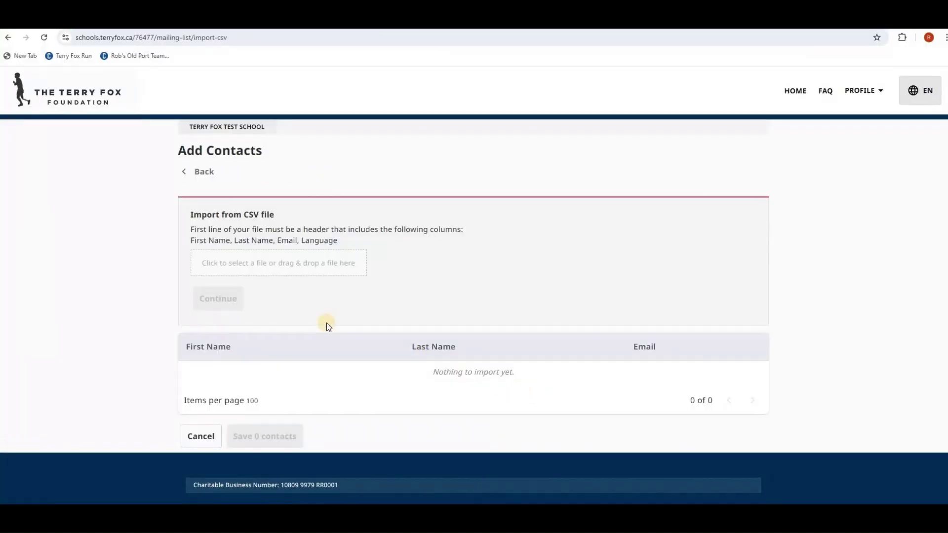
left_click(289, 265)
double_click(269, 84)
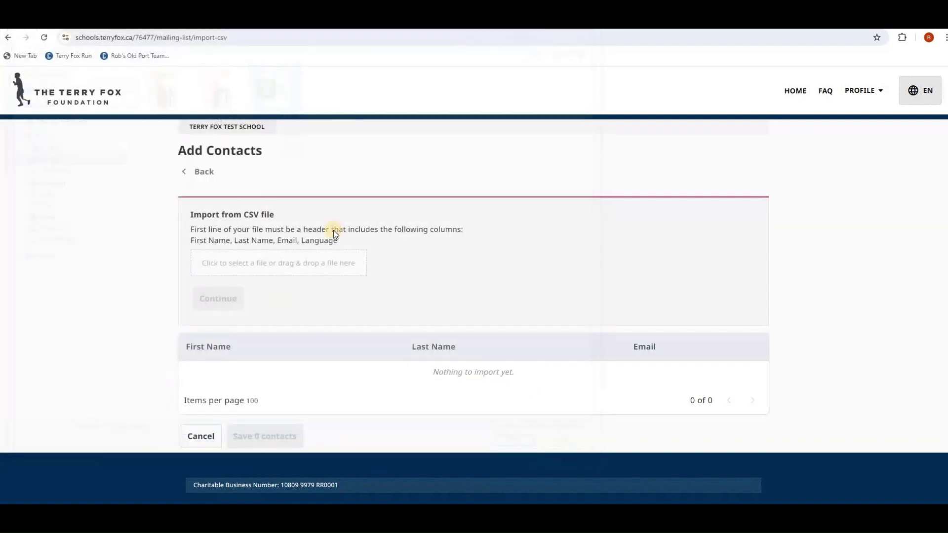
left_click(222, 290)
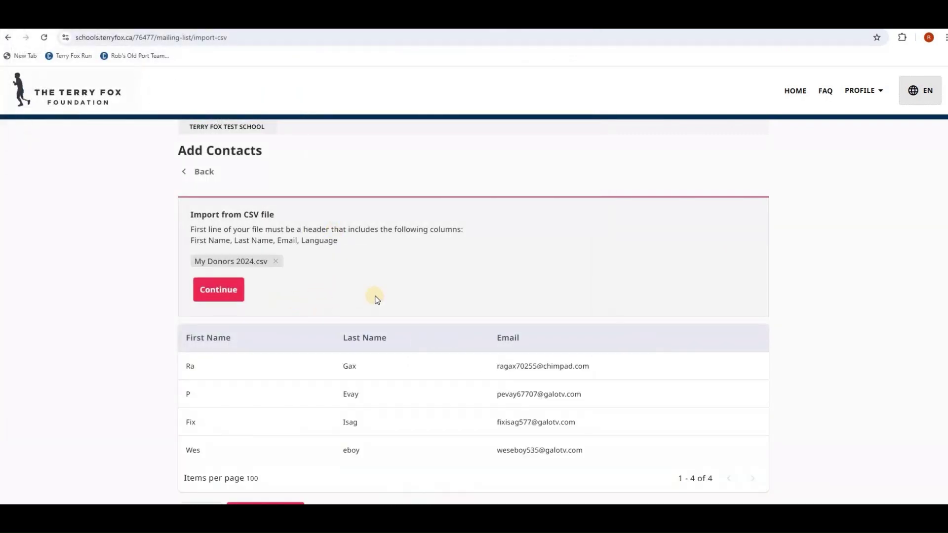
scroll(375, 298, "down", 2)
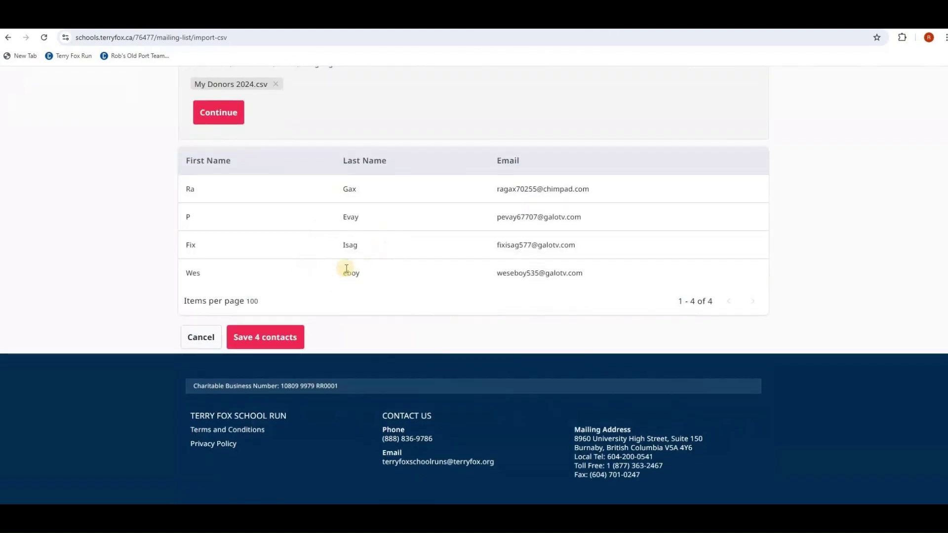
left_click(275, 338)
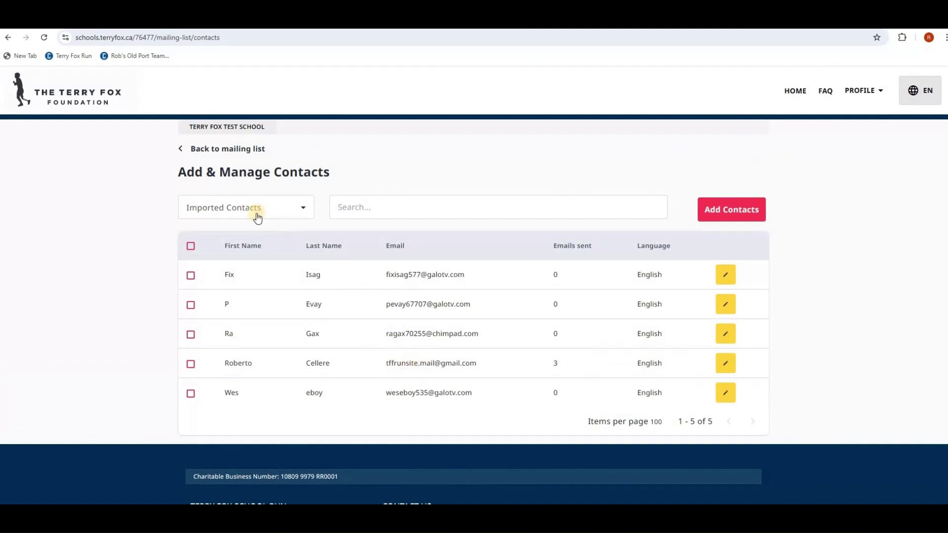
- Return to Email Supporters, start a new email, and bring up the recipient chooser
left_click(264, 152)
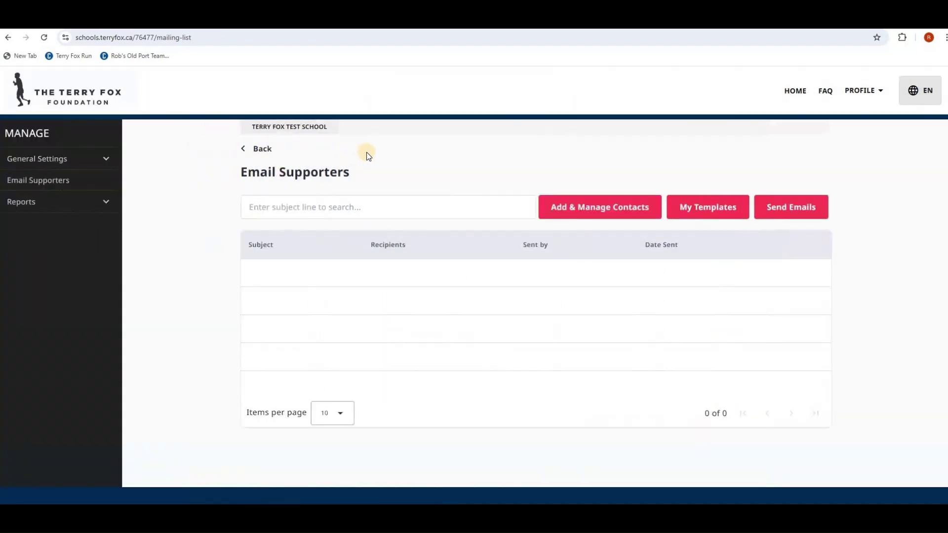
left_click(788, 206)
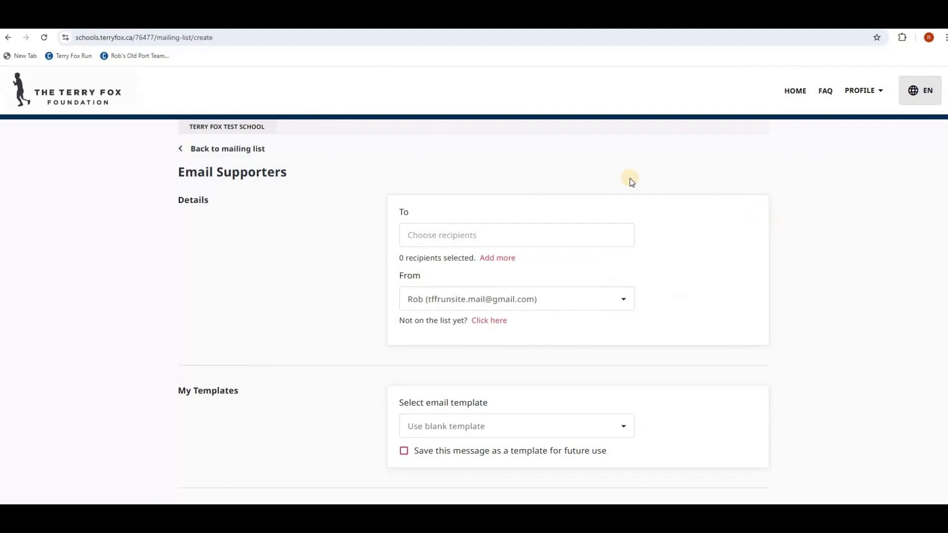
left_click(530, 241)
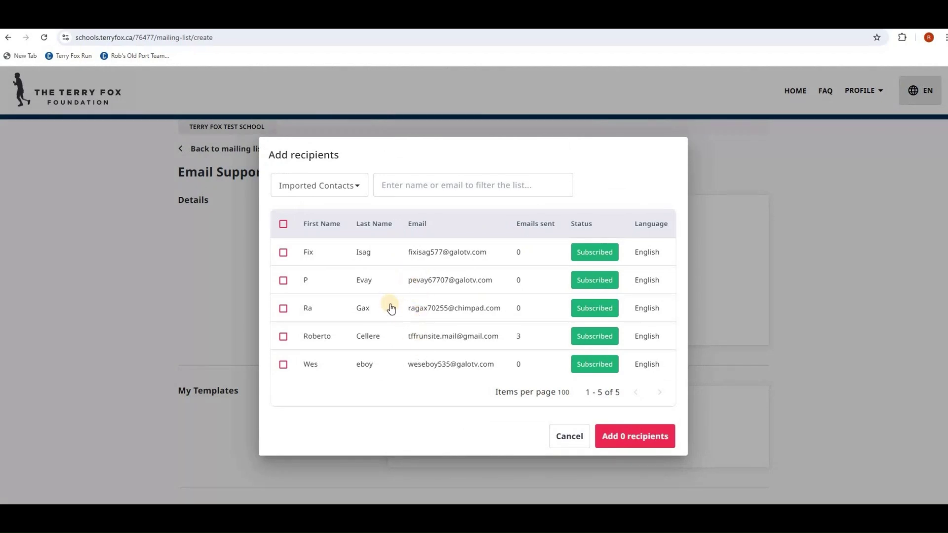
left_click(328, 186)
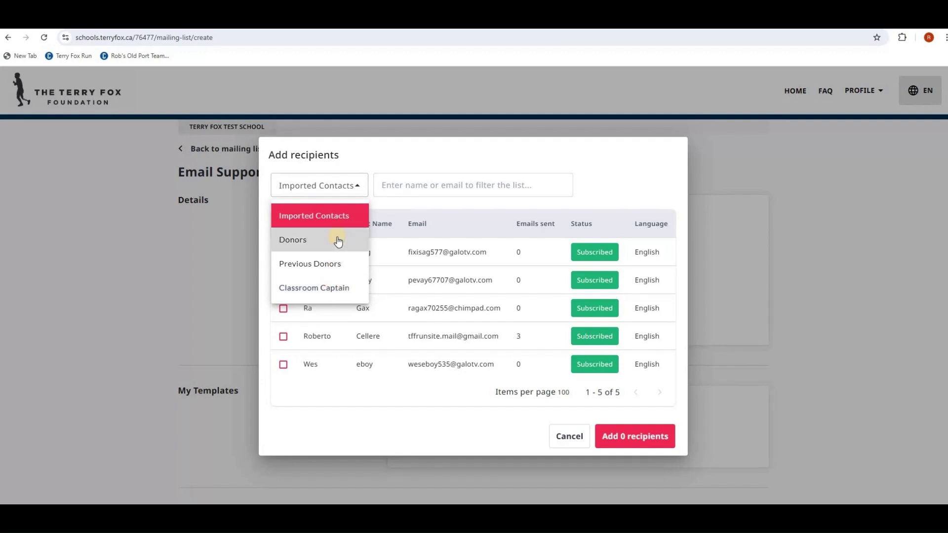
left_click(347, 220)
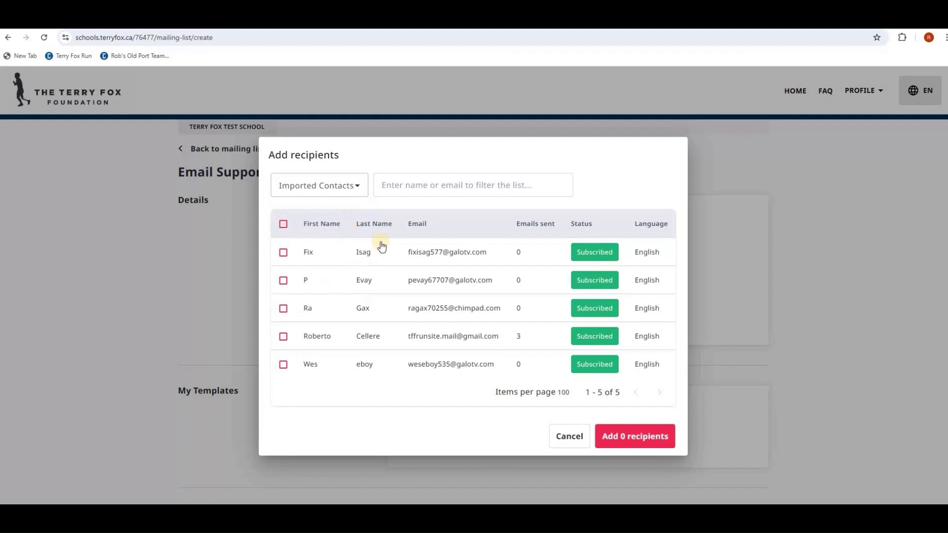
left_click(282, 337)
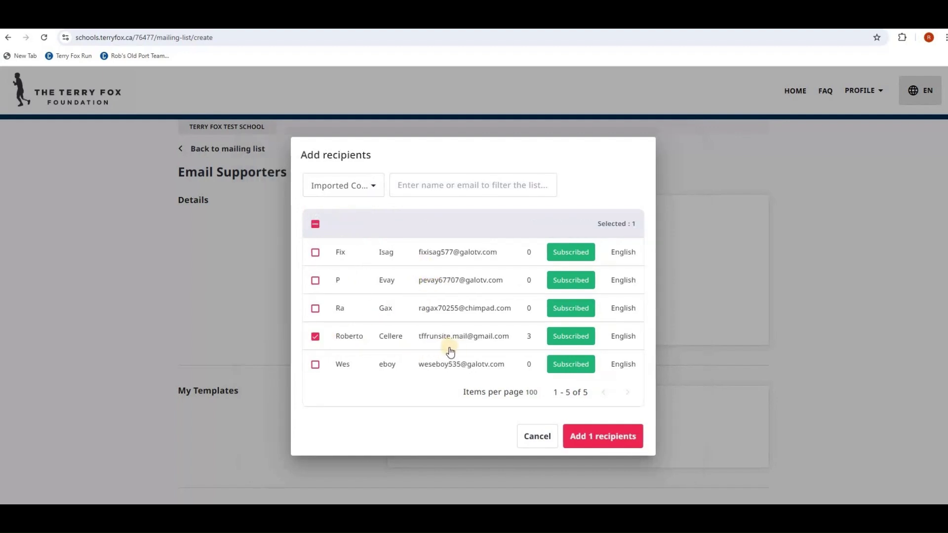
left_click(316, 337)
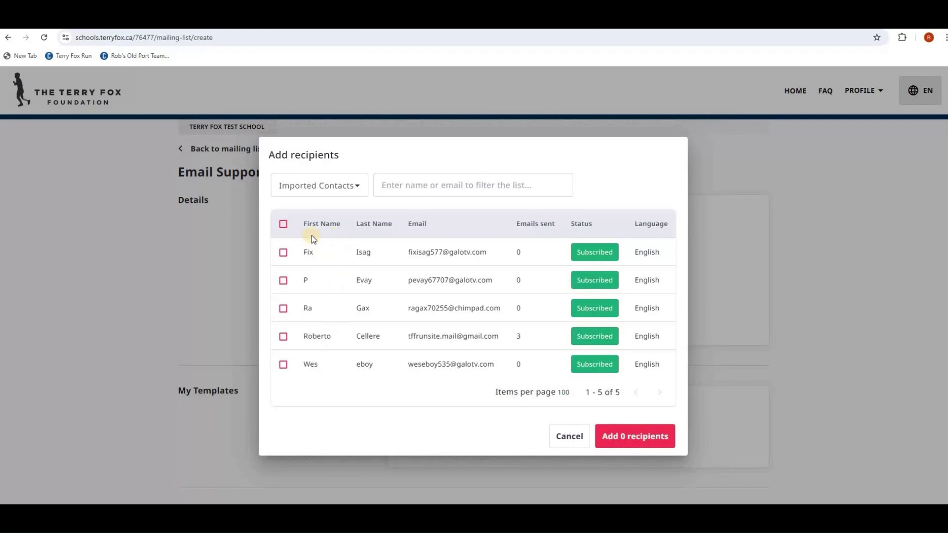
left_click(279, 226)
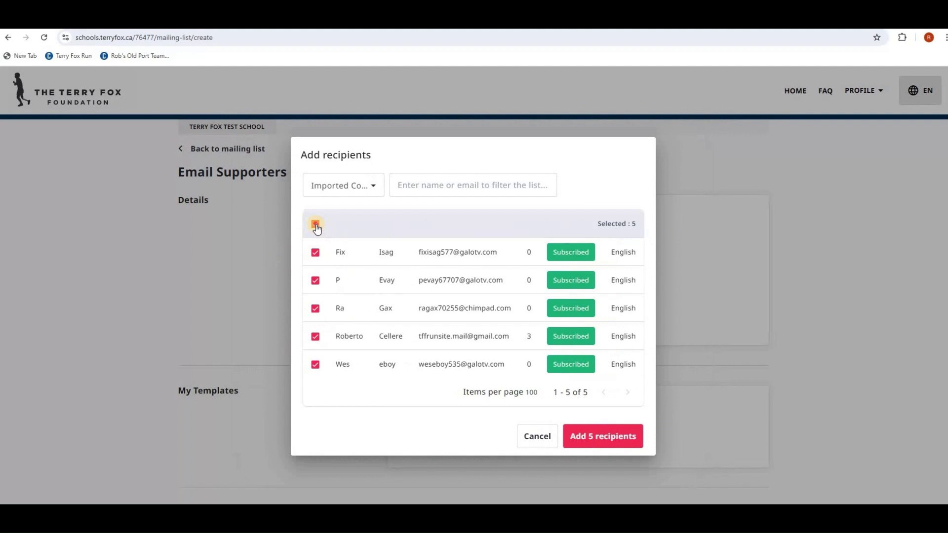
left_click(313, 225)
left_click(283, 336)
left_click(599, 437)
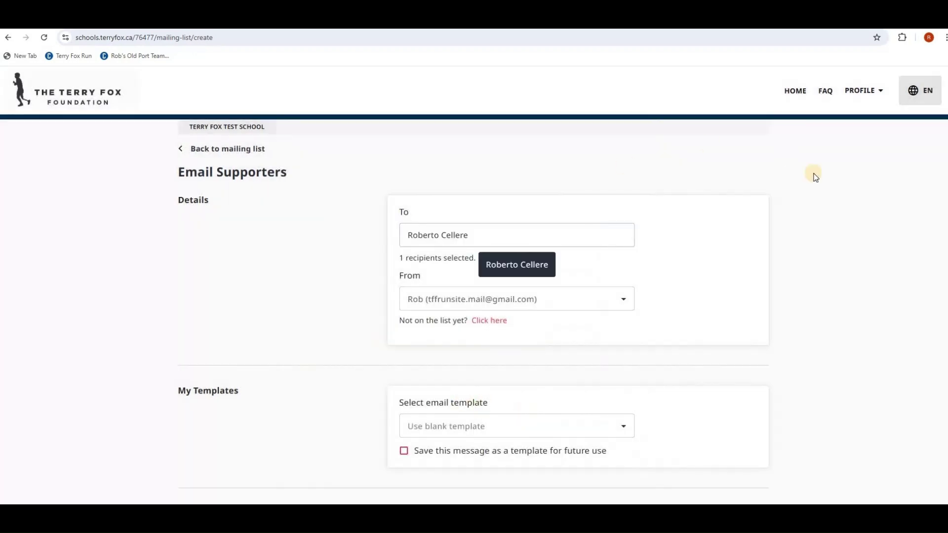
scroll(737, 203, "down", 3)
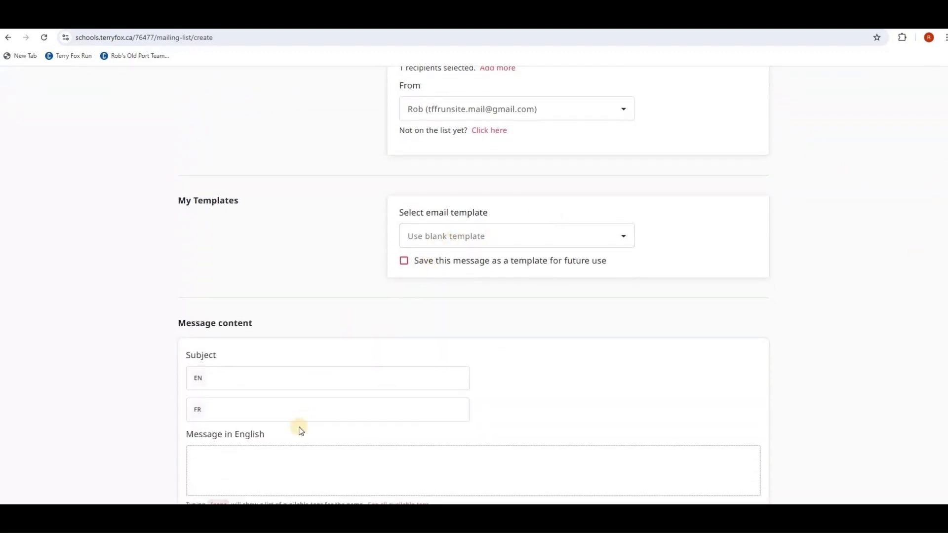
left_click(244, 456)
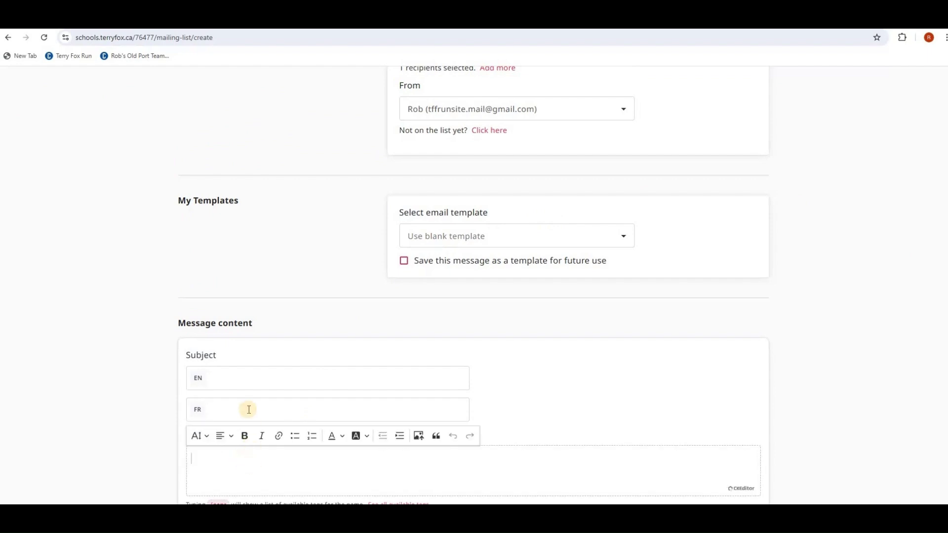
left_click(451, 237)
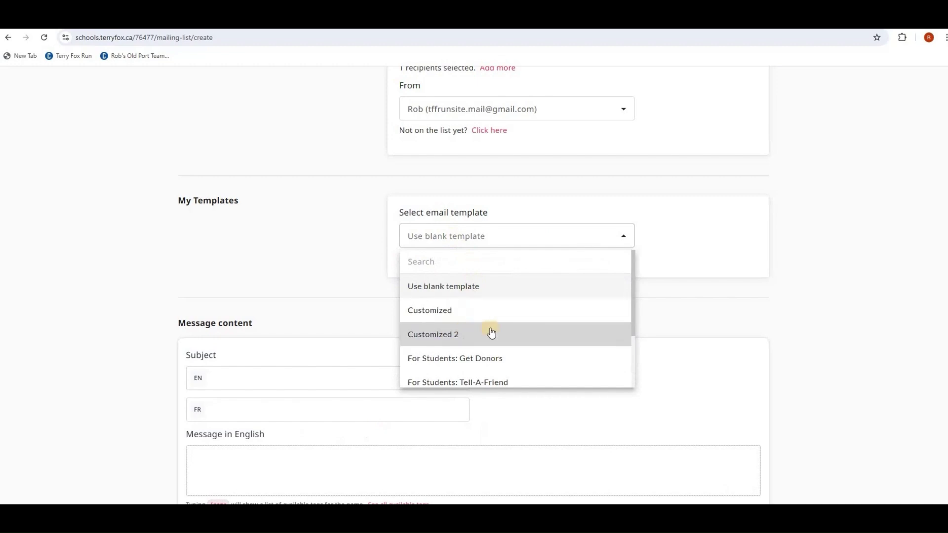
left_click_drag(631, 285, 630, 331)
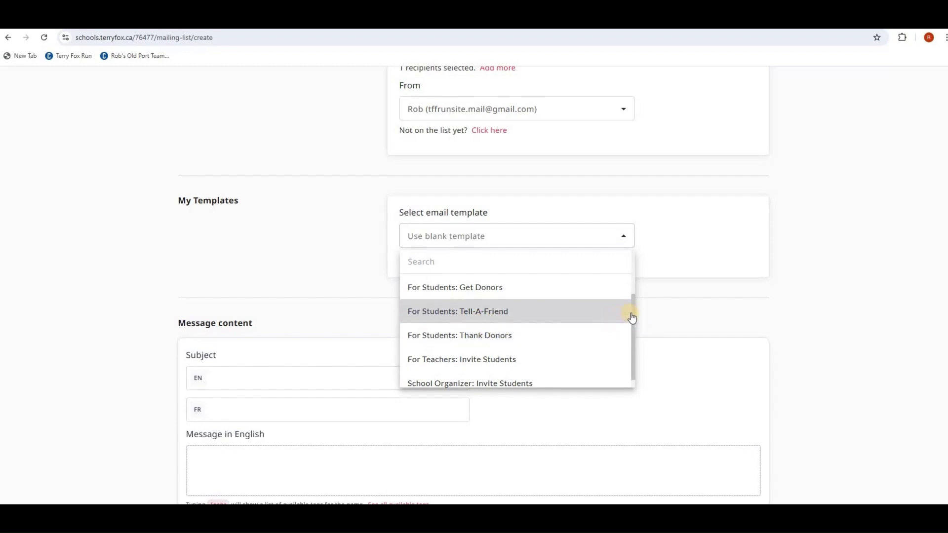
left_click_drag(631, 316, 632, 334)
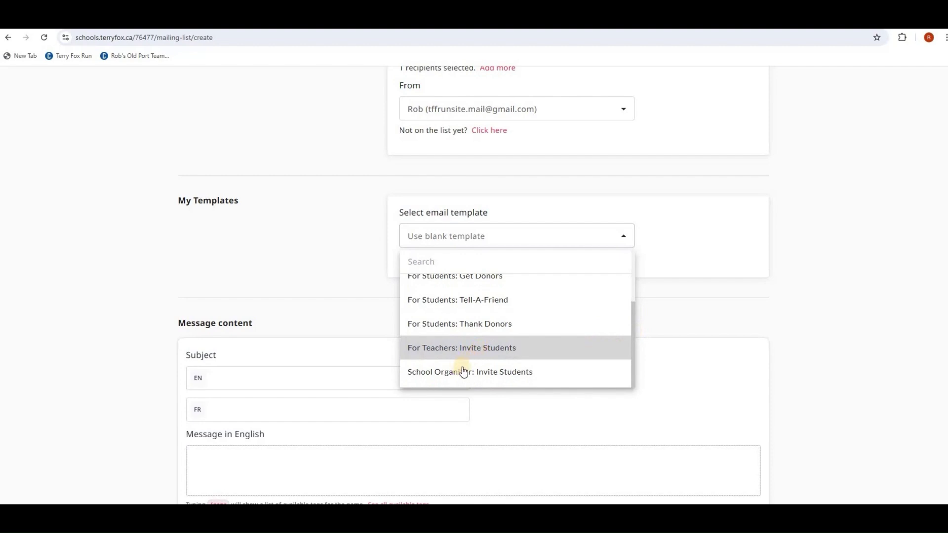
left_click(501, 372)
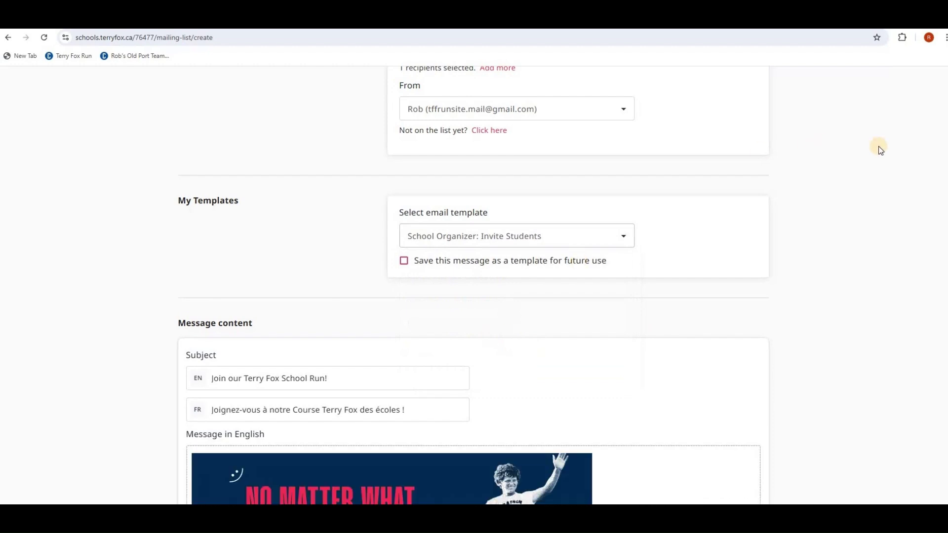
scroll(474, 285, "down", 4)
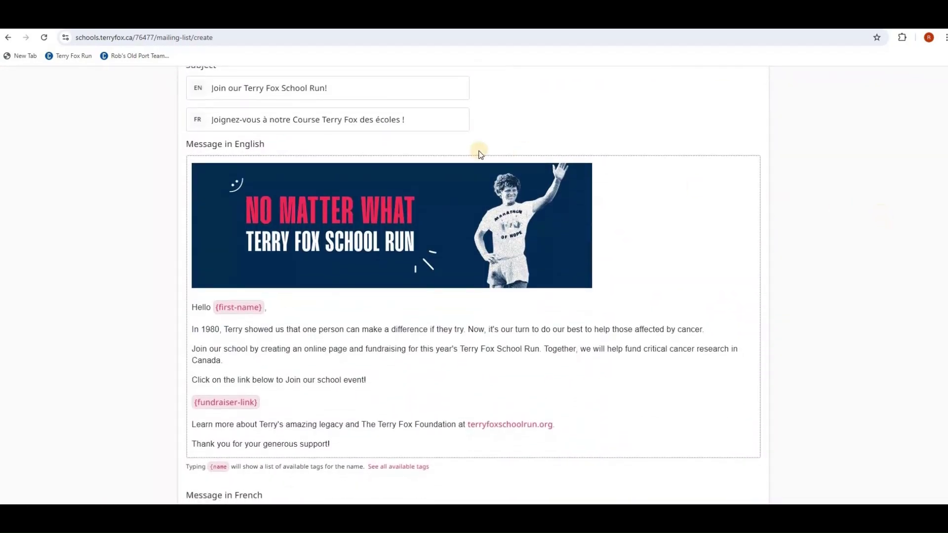
left_click_drag(327, 87, 282, 78)
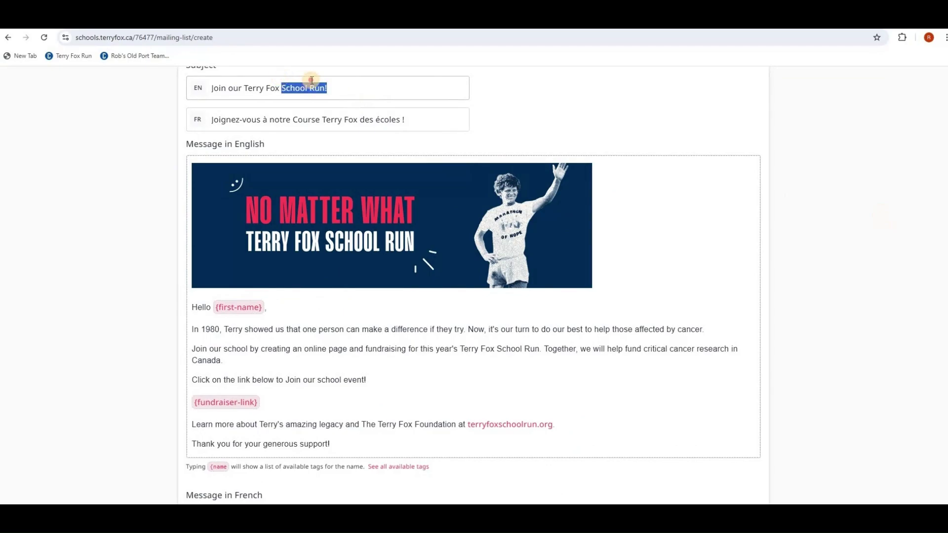
left_click(328, 82)
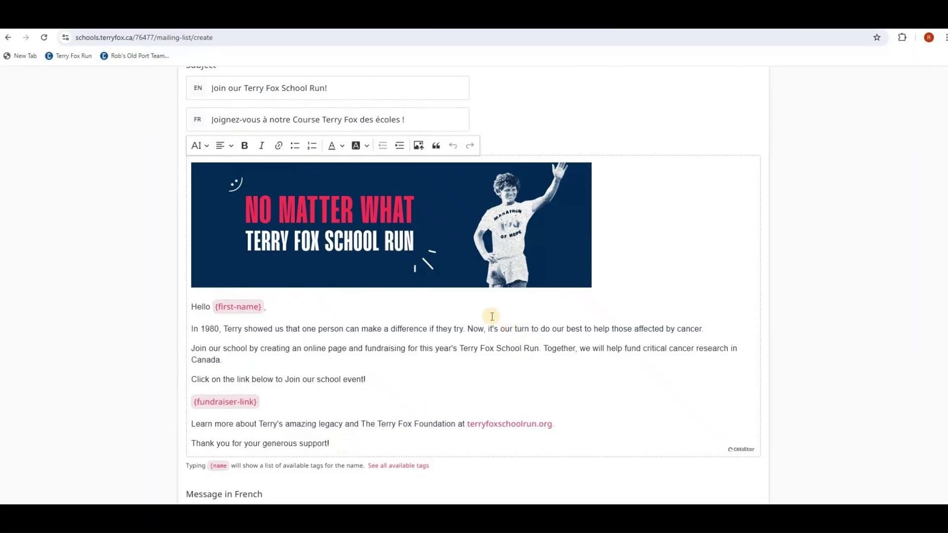
left_click(279, 400)
mouse_move(279, 400)
left_mouse_down()
mouse_move(232, 401)
mouse_move(271, 407)
left_mouse_up()
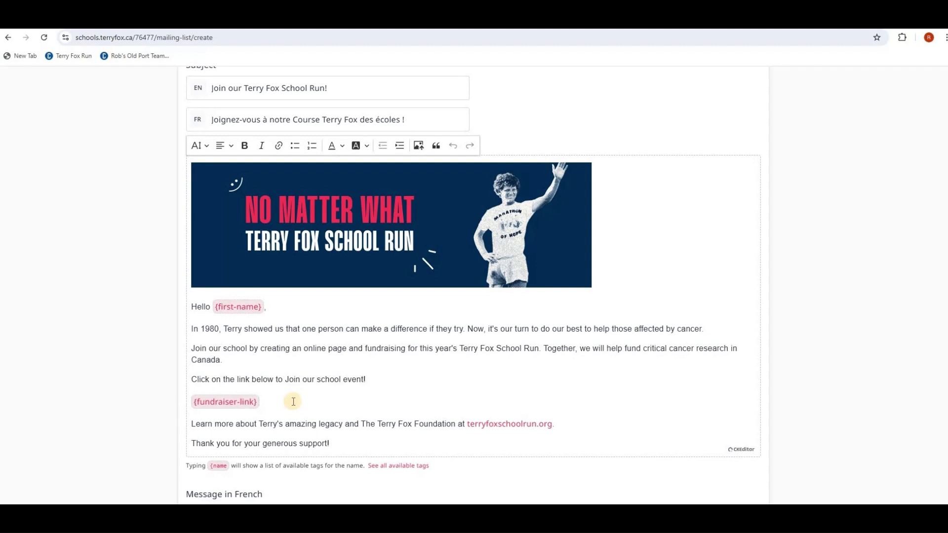
mouse_move(292, 400)
left_mouse_down()
mouse_move(206, 393)
mouse_move(235, 400)
left_mouse_up()
left_click(264, 402)
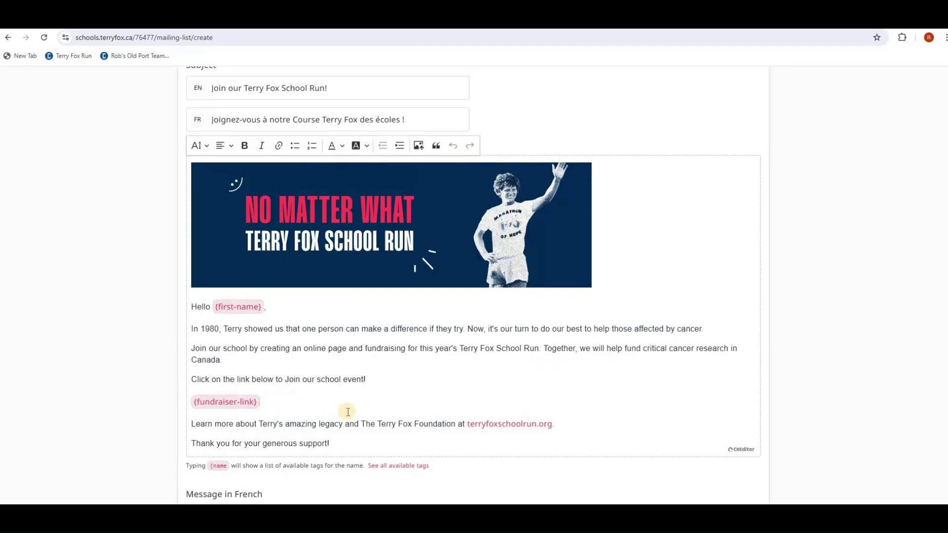
left_click(394, 466)
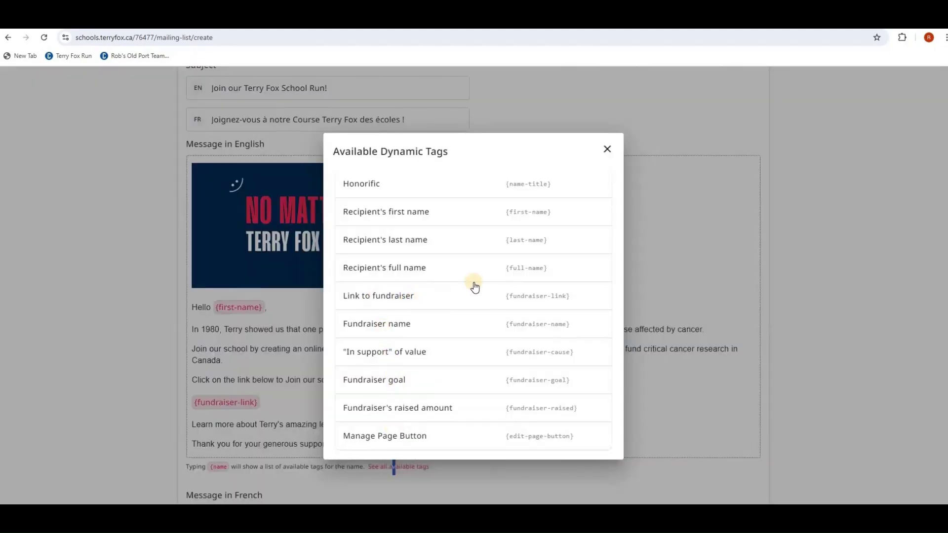
left_click(606, 150)
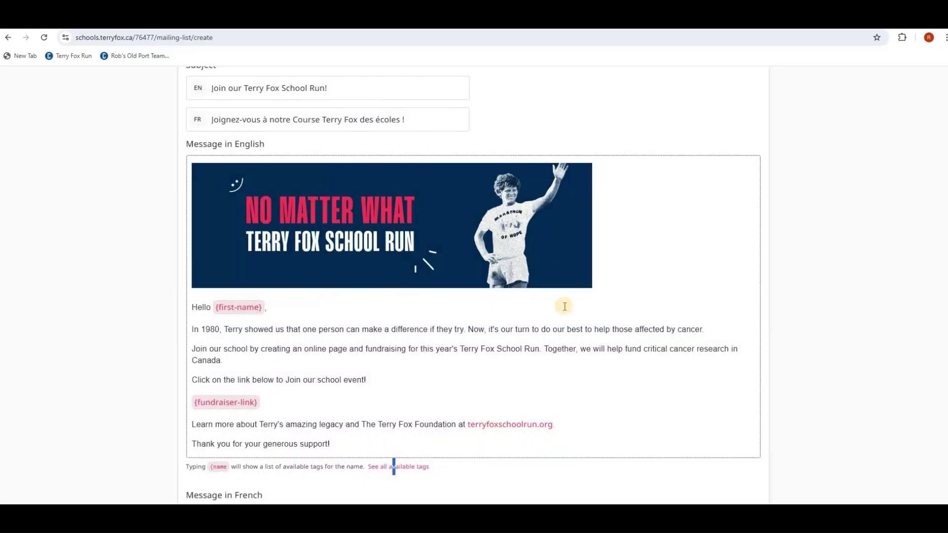
- Insert 'Sincerely,' on its own line after the English message's thank-you line, with a new line below
left_click(394, 436)
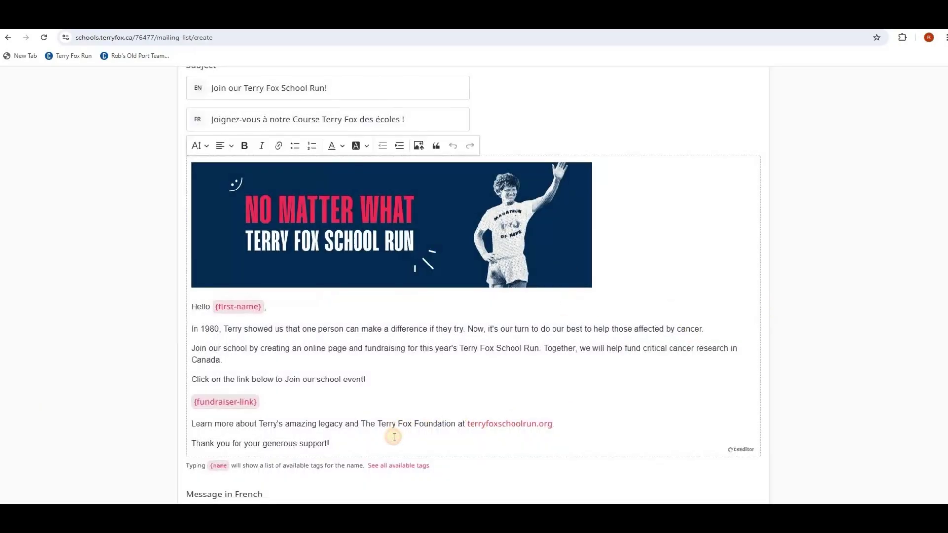
key("Return")
type("Sincer")
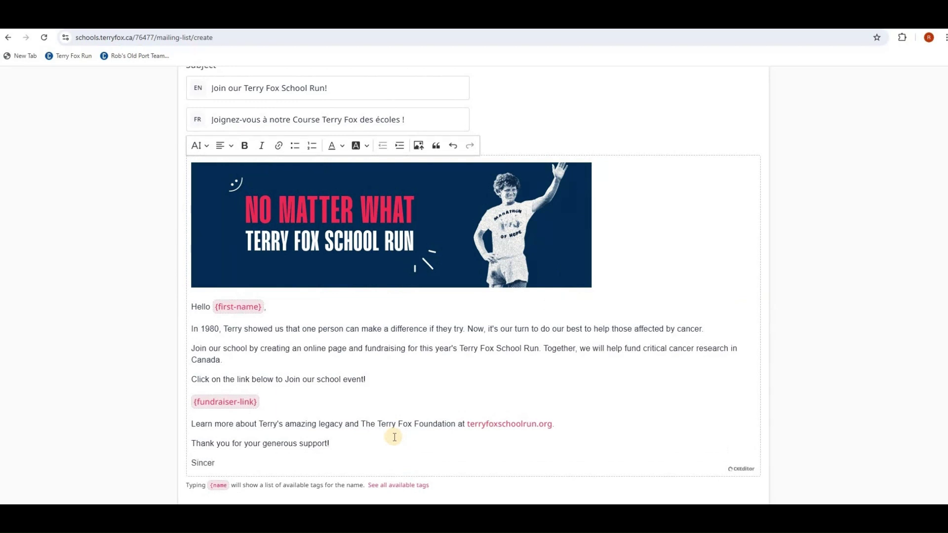
type("ely,")
key("Return")
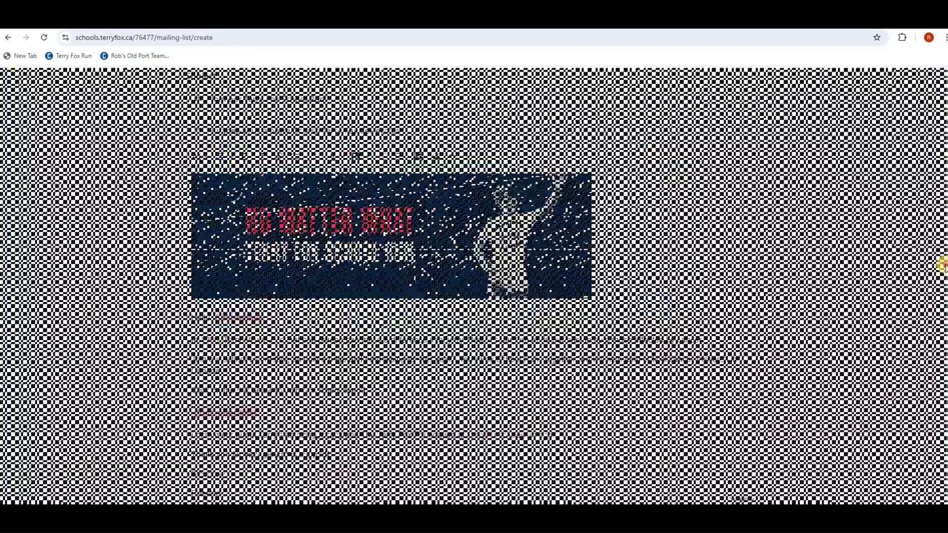
scroll(933, 296, "up", 4)
scroll(936, 236, "up", 1)
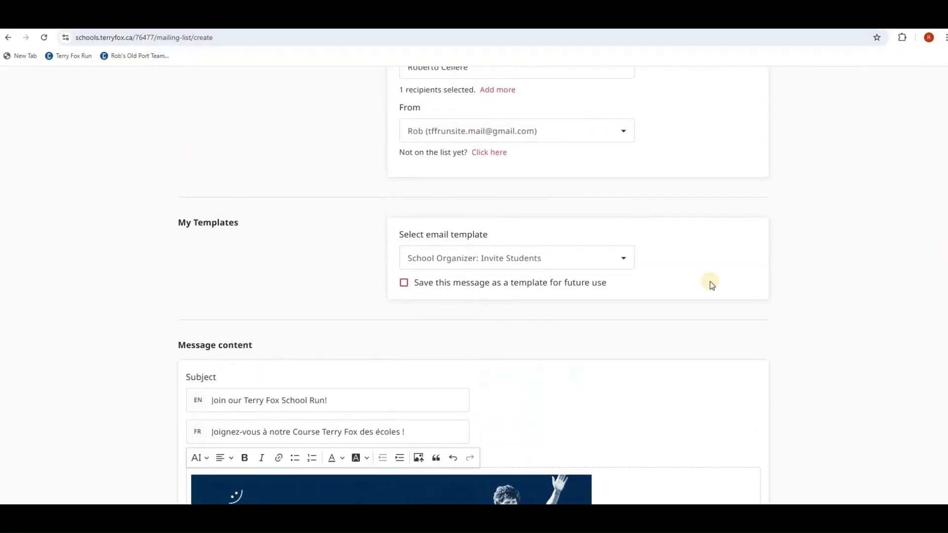
- Enable 'Save this message as a template' and enter 'Customized 3' as the Template Name
left_click(403, 281)
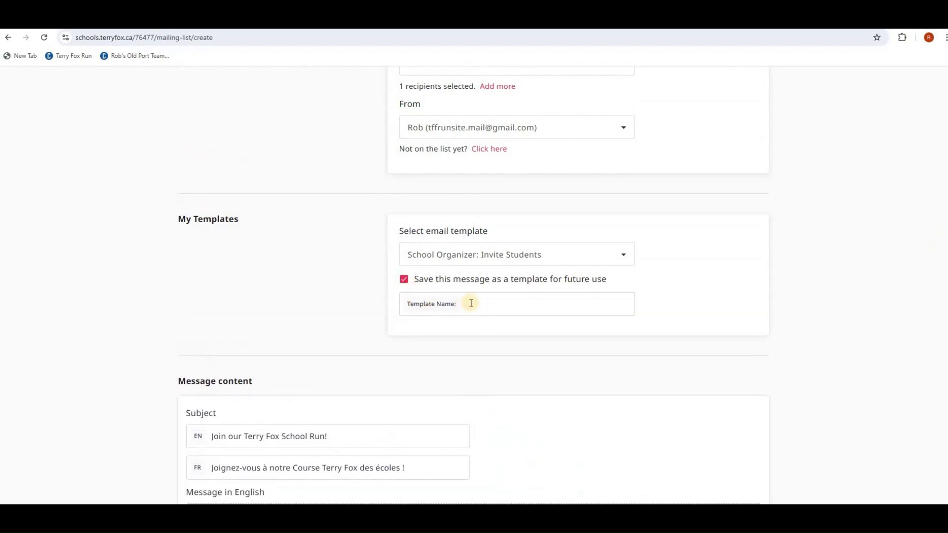
left_click(475, 304)
type("Customized 3")
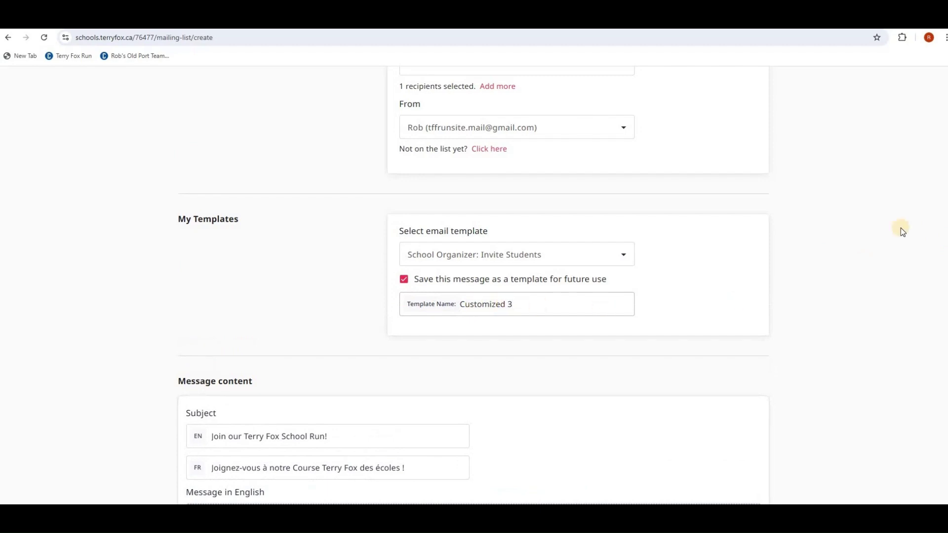
scroll(713, 242, "down", 2)
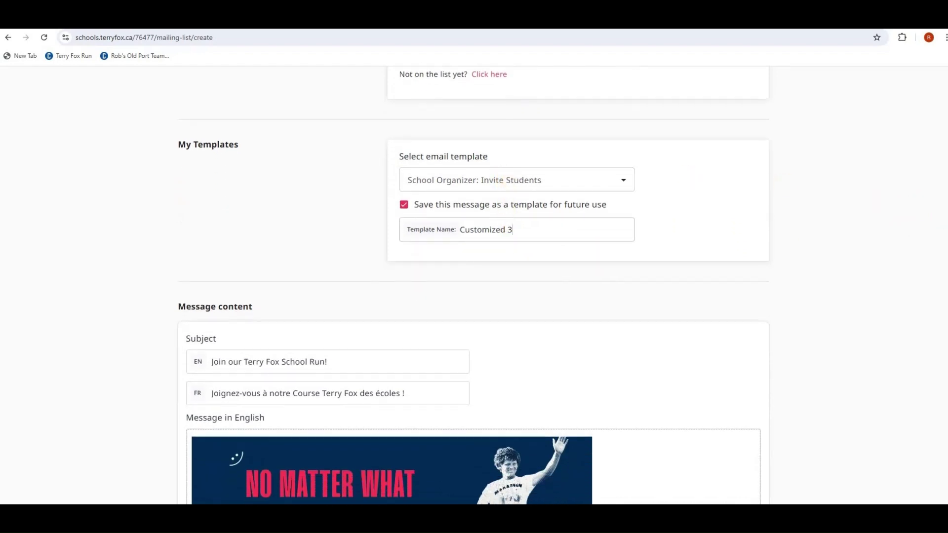
scroll(474, 296, "down", 1)
scroll(473, 296, "down", 1)
scroll(474, 296, "down", 1)
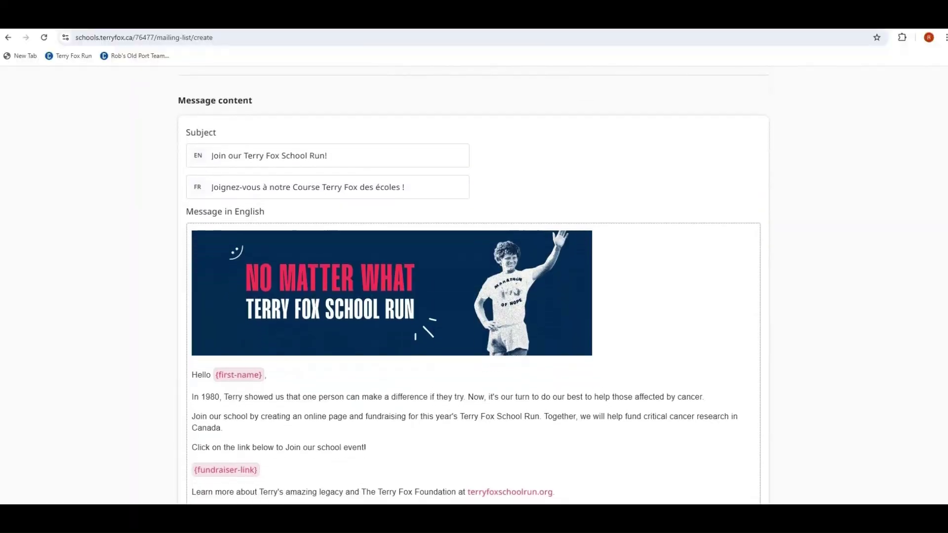
scroll(474, 296, "down", 1)
scroll(474, 296, "down", 1)
scroll(474, 296, "down", 1)
scroll(474, 296, "down", 1)
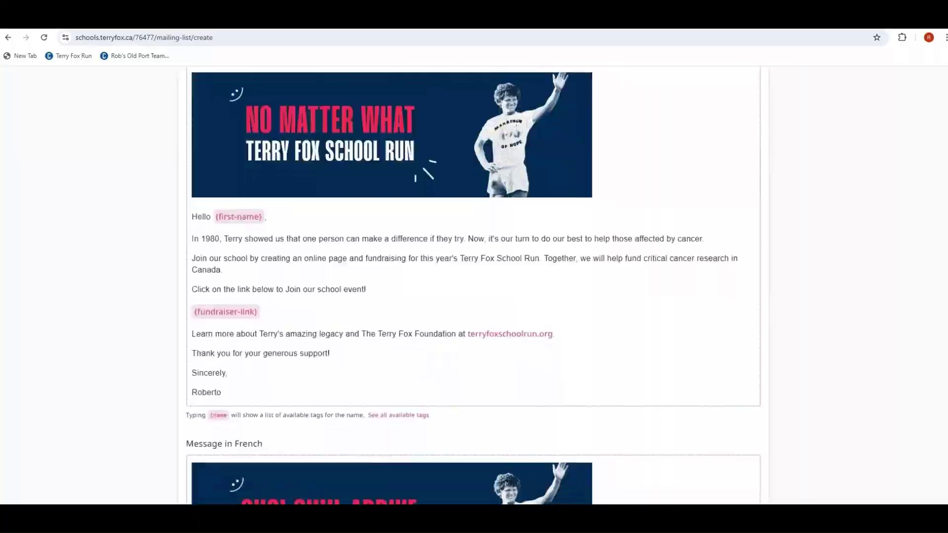
scroll(474, 297, "down", 1)
scroll(474, 296, "down", 1)
scroll(474, 296, "down", 1)
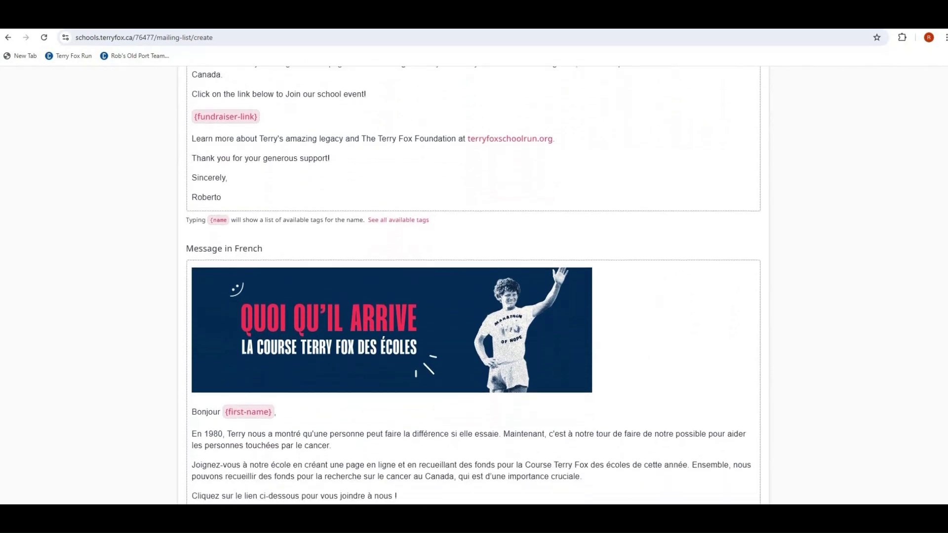
scroll(474, 296, "down", 1)
scroll(475, 297, "down", 1)
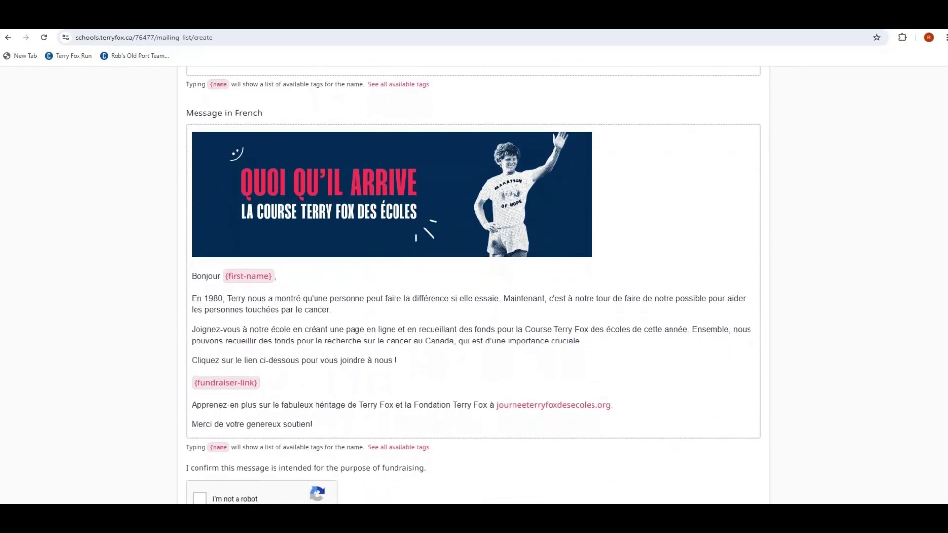
scroll(474, 296, "down", 1)
scroll(475, 296, "up", 1)
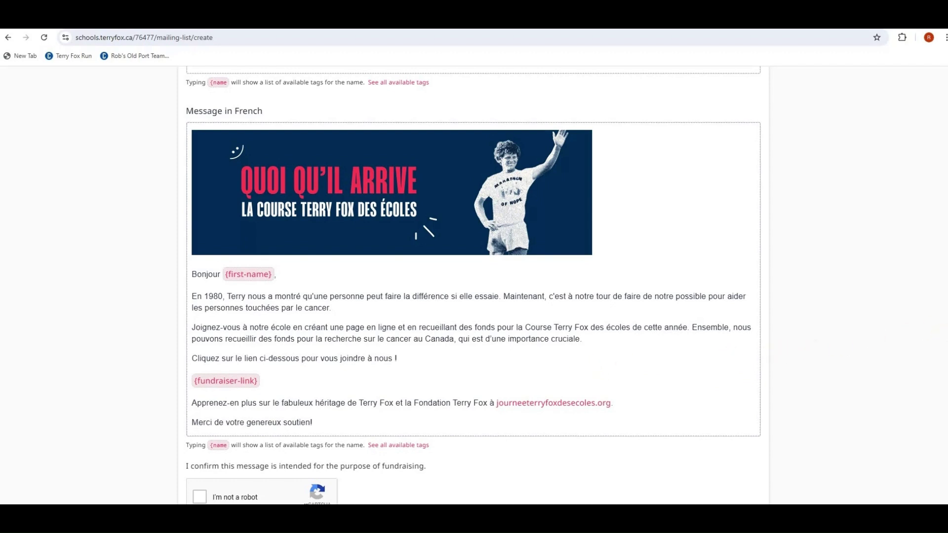
scroll(943, 289, "up", 3)
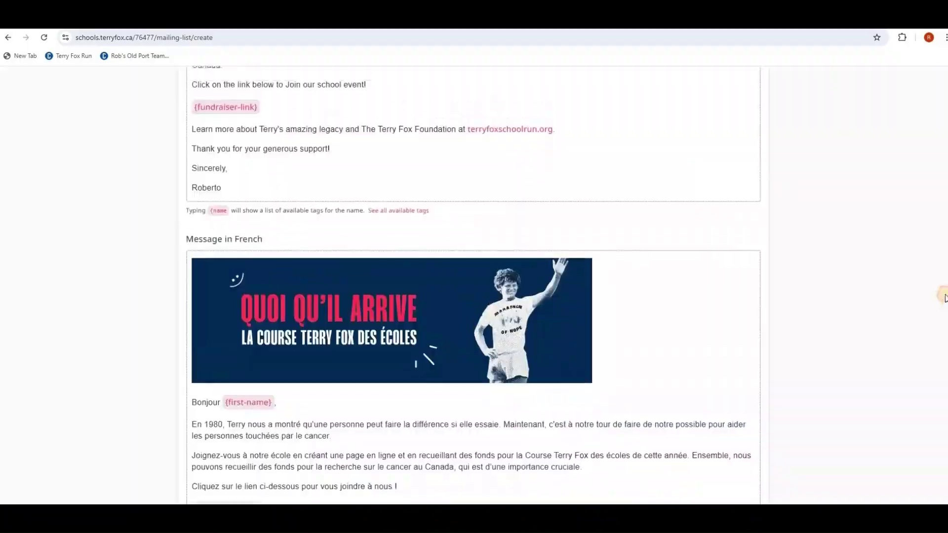
left_click_drag(944, 289, 941, 382)
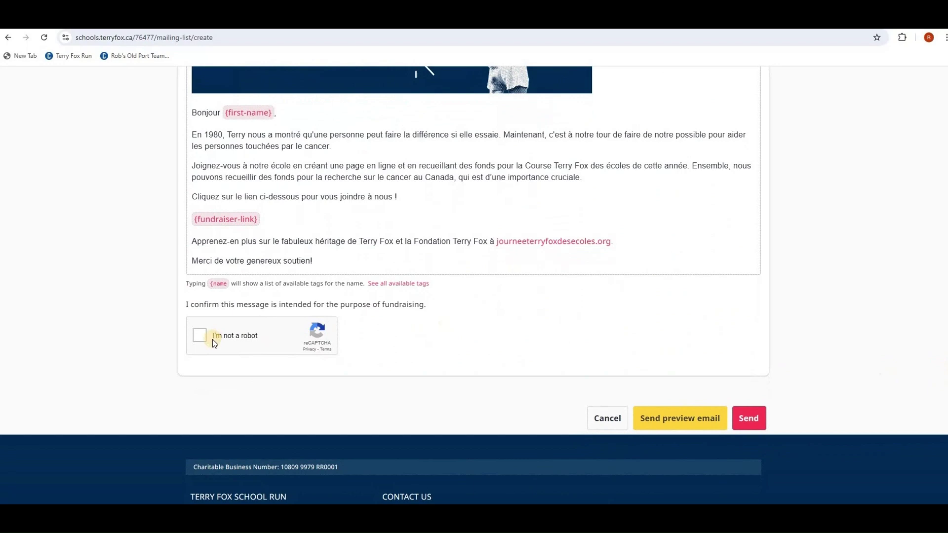
- Pass the reCAPTCHA by selecting the car image tiles, then send the invite and confirm
left_click(204, 340)
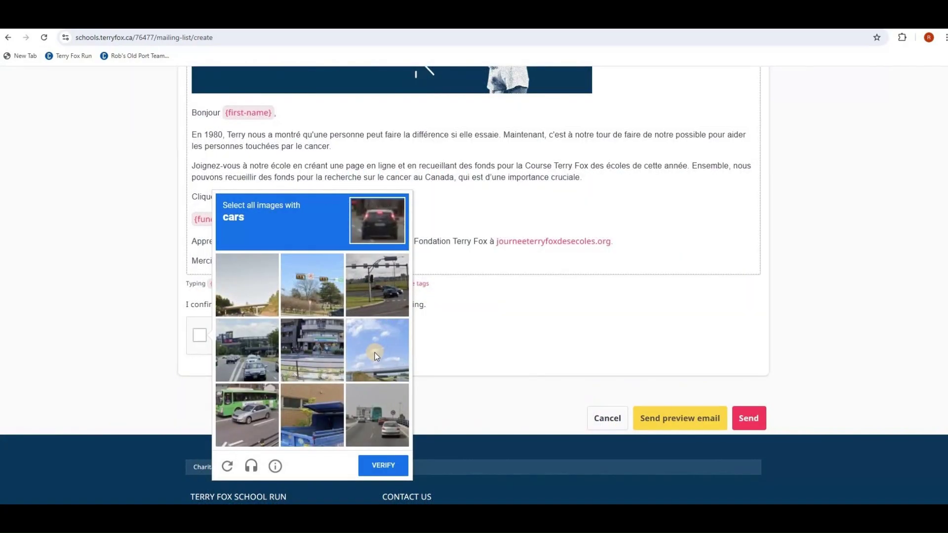
left_click(260, 342)
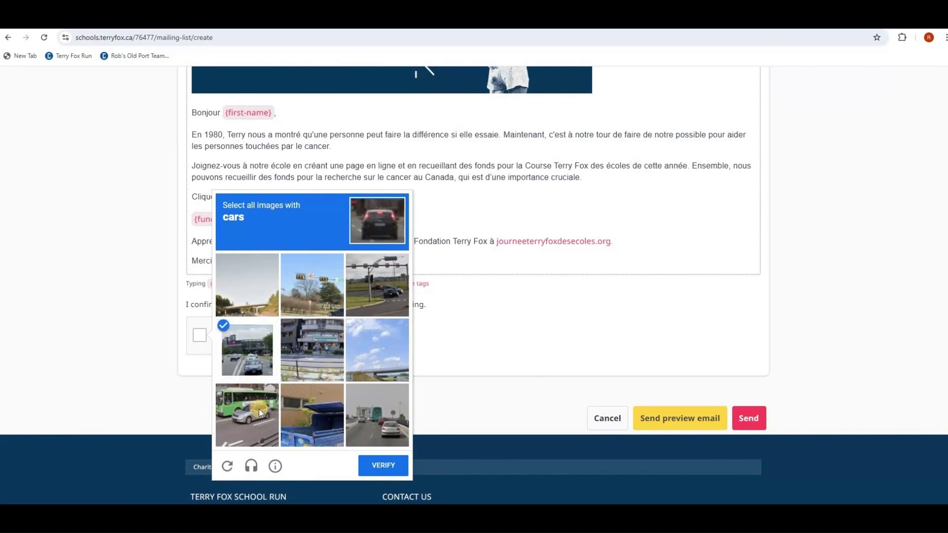
left_click(258, 409)
left_click(366, 417)
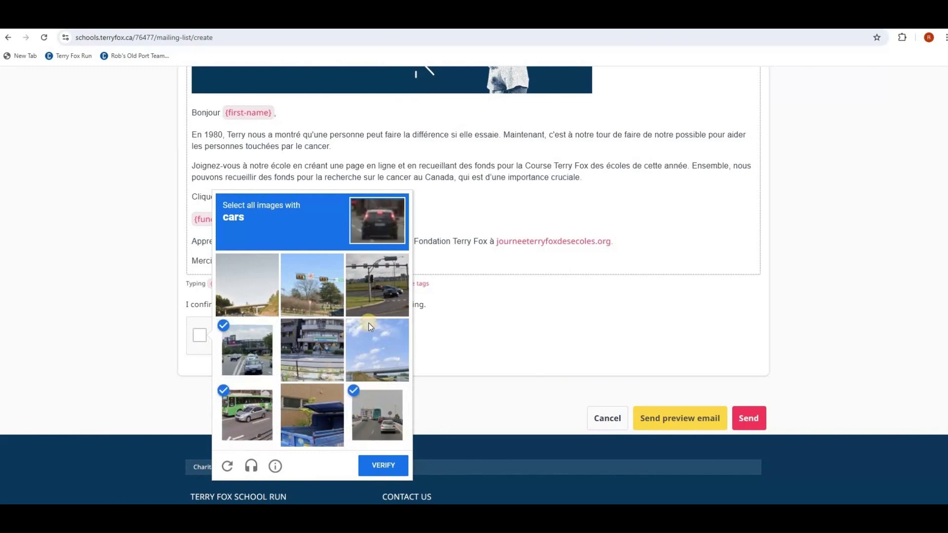
left_click(374, 293)
left_click(379, 464)
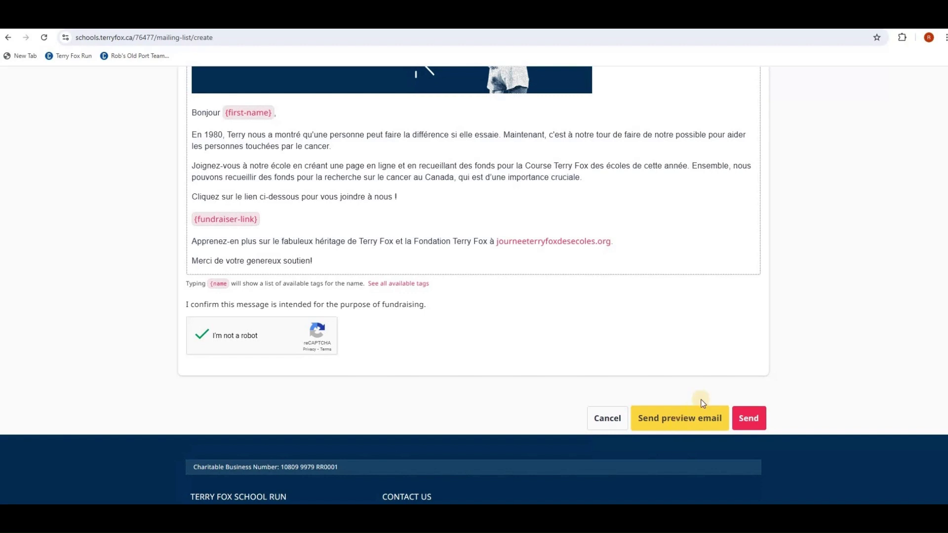
left_click(748, 420)
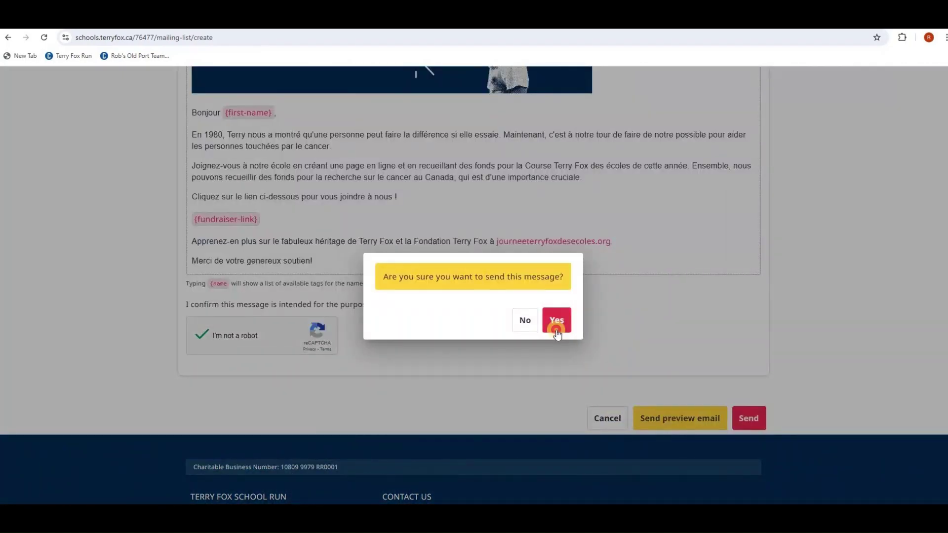
left_click(555, 321)
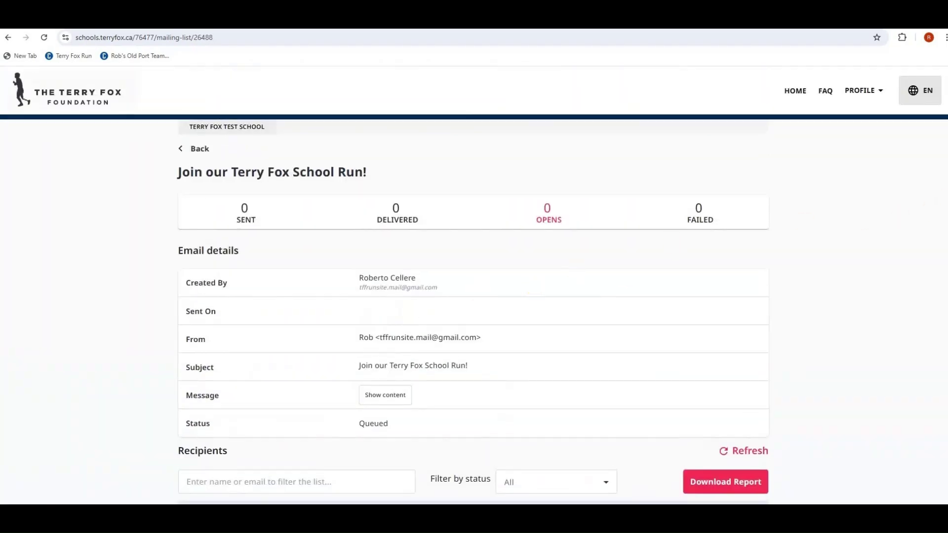
scroll(931, 209, "down", 2)
scroll(847, 278, "down", 1)
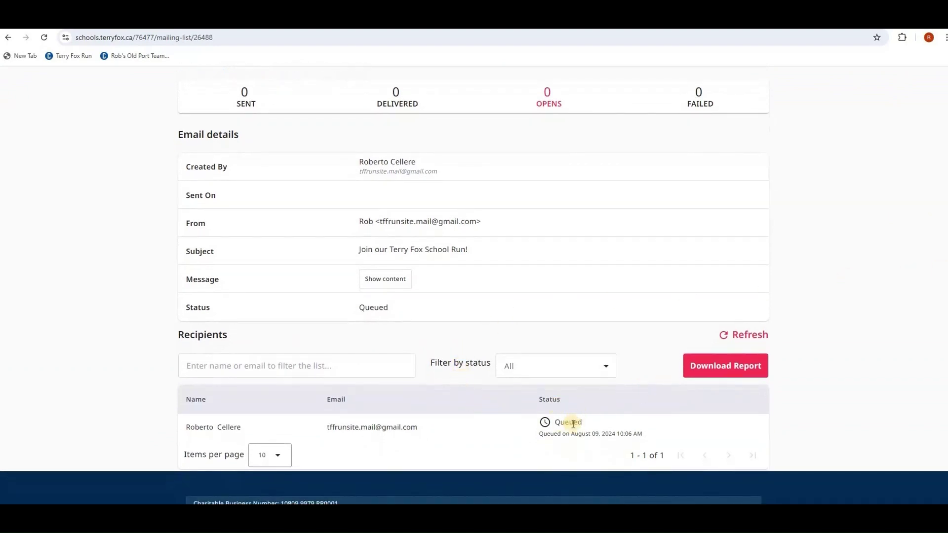
left_click(749, 335)
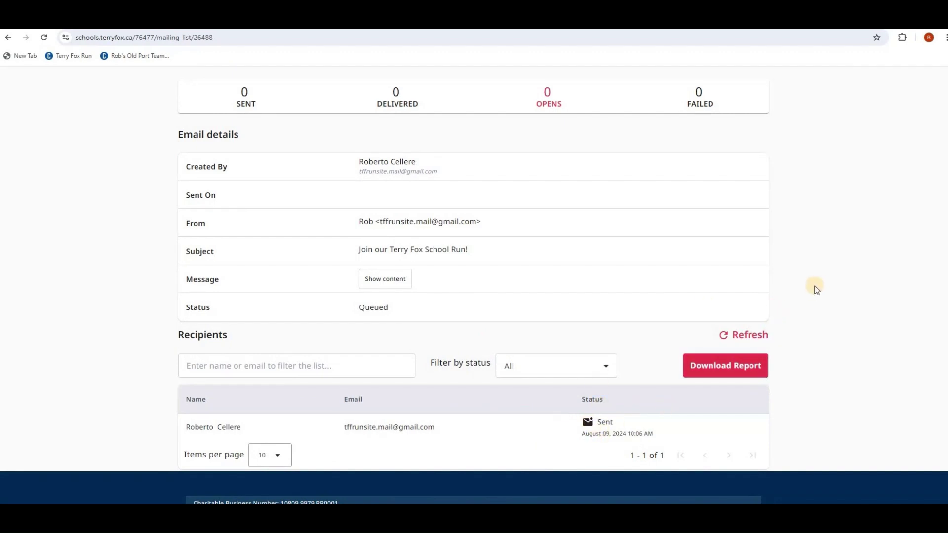
scroll(939, 217, "down", 1)
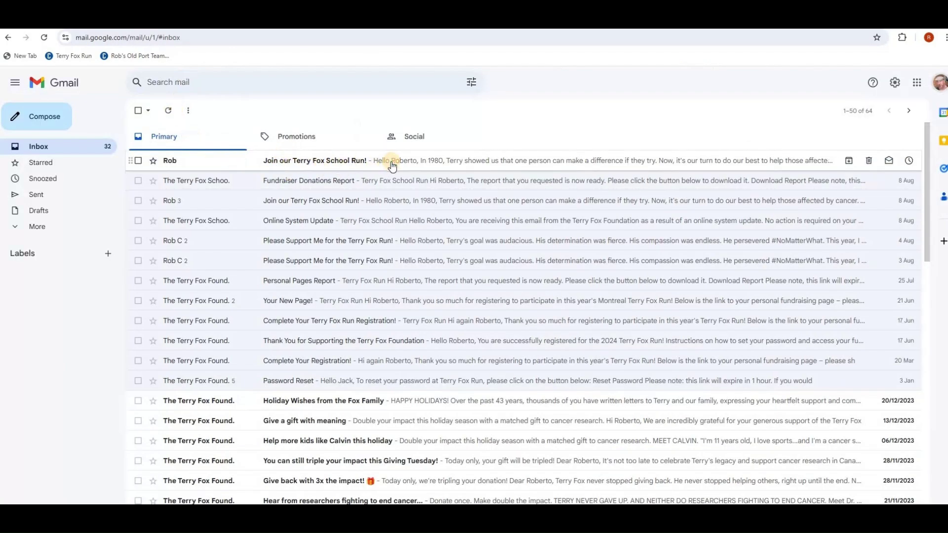
- Open the 'Join our Terry Fox School Run!' email from the Gmail inbox
left_click(331, 161)
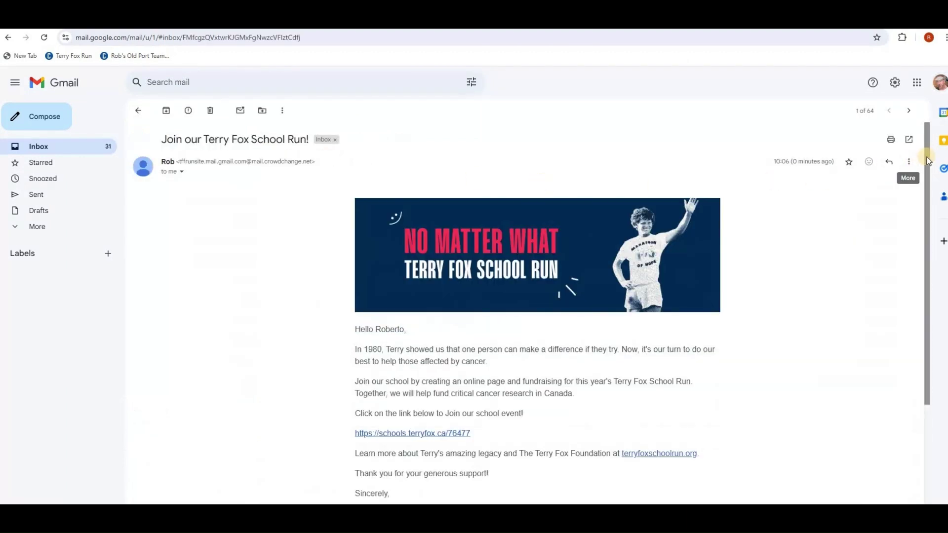
scroll(915, 194, "down", 2)
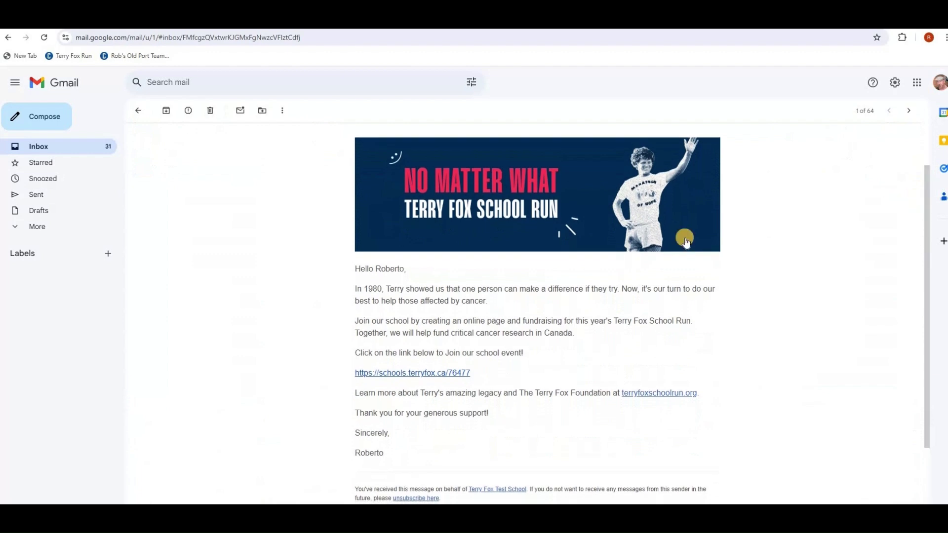